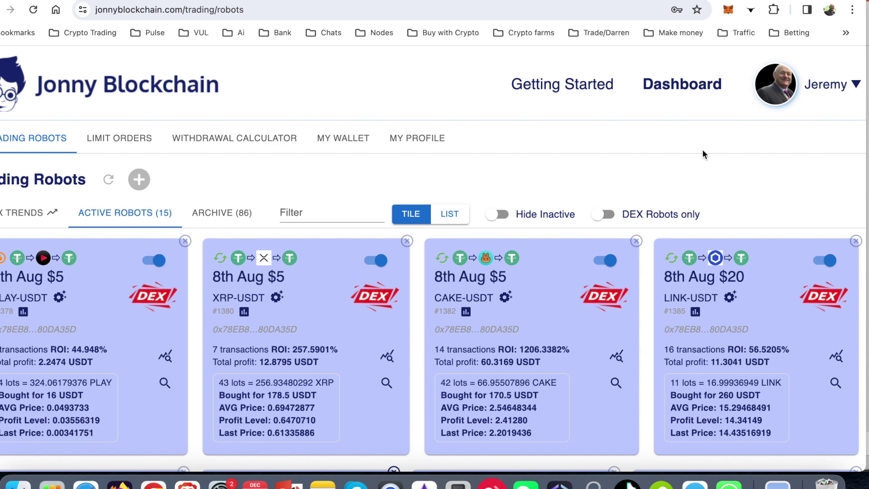
# Step: Open the MetaMask popup to view the wallet account list, then close it
pyautogui.click(728, 13)
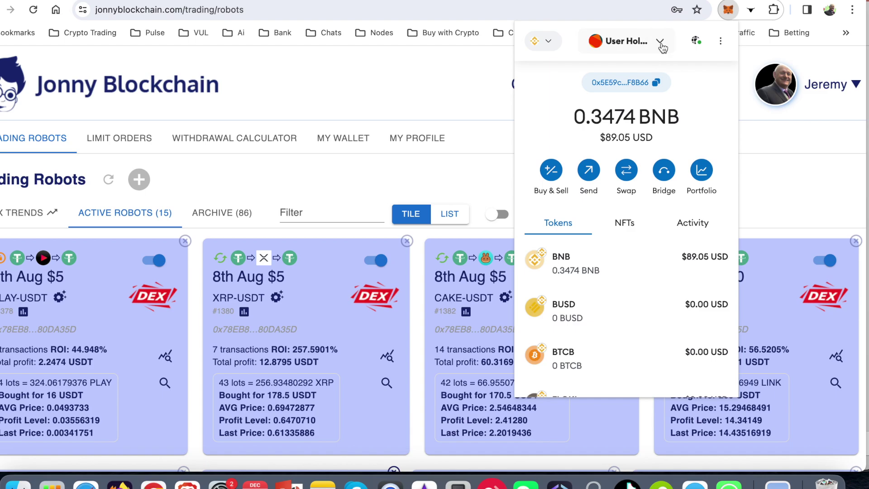
pyautogui.click(660, 43)
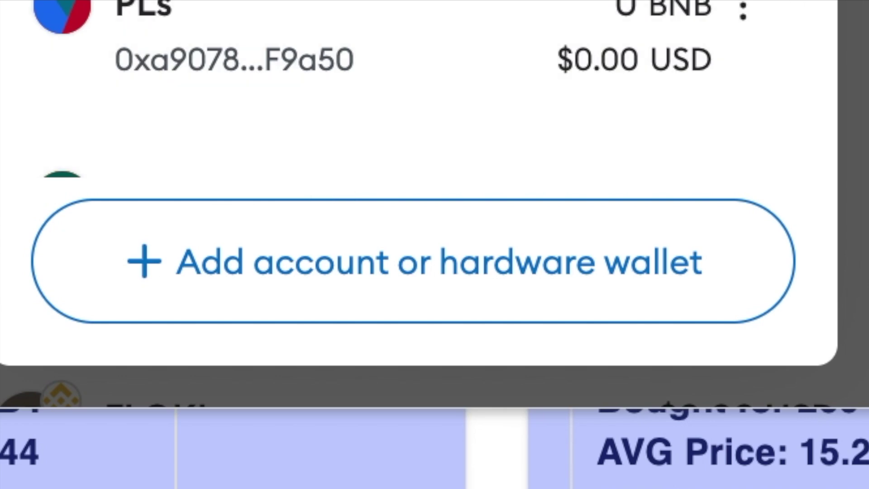
pyautogui.press('Escape')
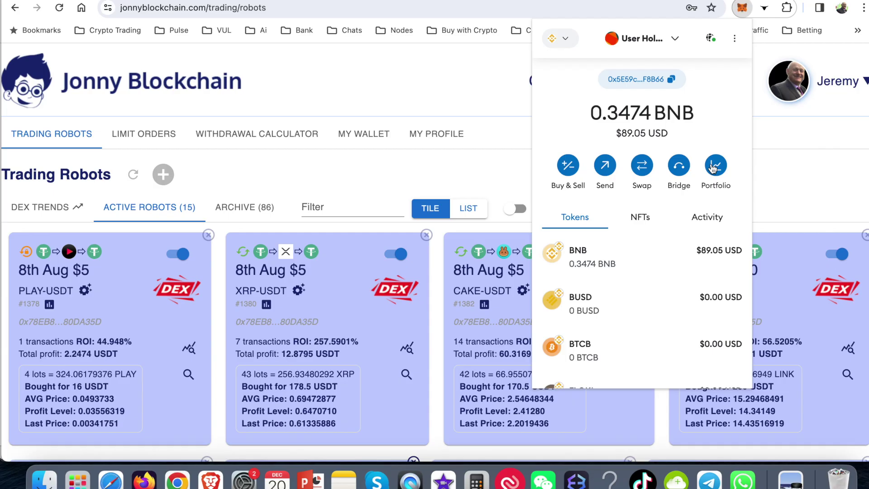
pyautogui.click(775, 127)
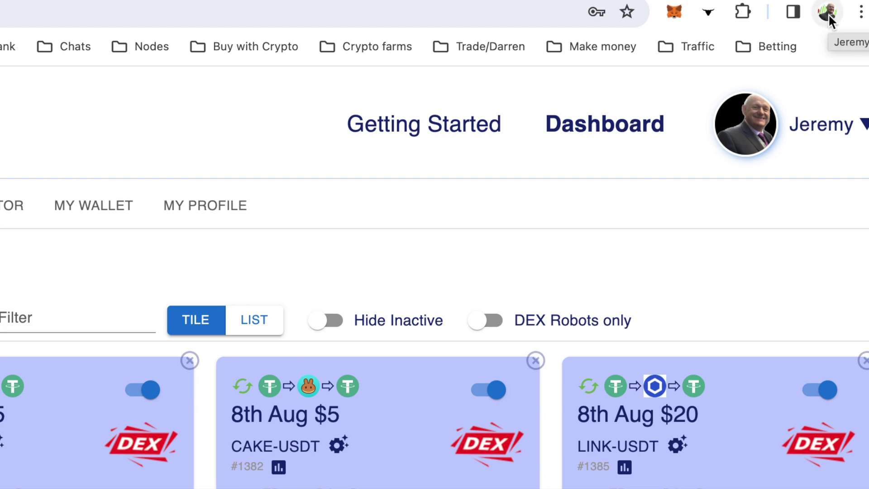
# Step: Start adding a new Chrome profile, choosing to set it up without signing in
pyautogui.click(828, 13)
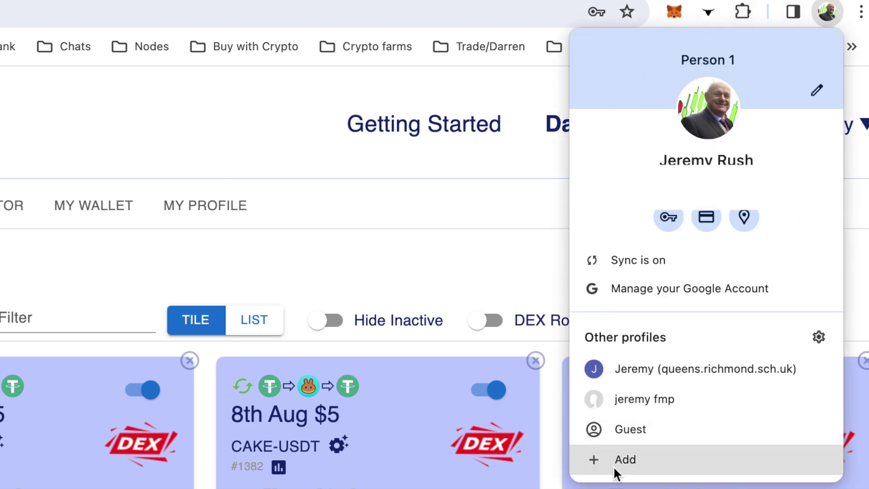
pyautogui.click(625, 465)
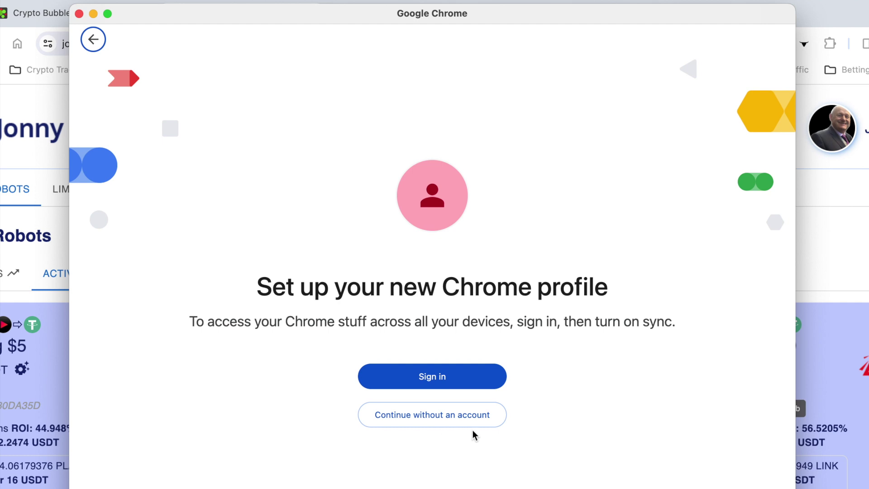
pyautogui.click(445, 422)
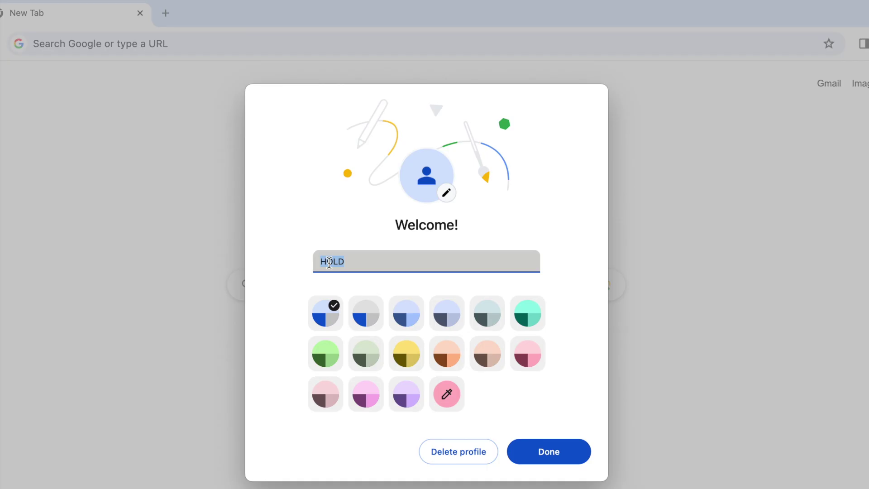
# Step: Name the new profile 'new wallet', finish creating it, then minimize and restore its window
pyautogui.press('Right')
pyautogui.press('BackSpace')
pyautogui.press('BackSpace')
pyautogui.press('BackSpace')
pyautogui.press('BackSpace')
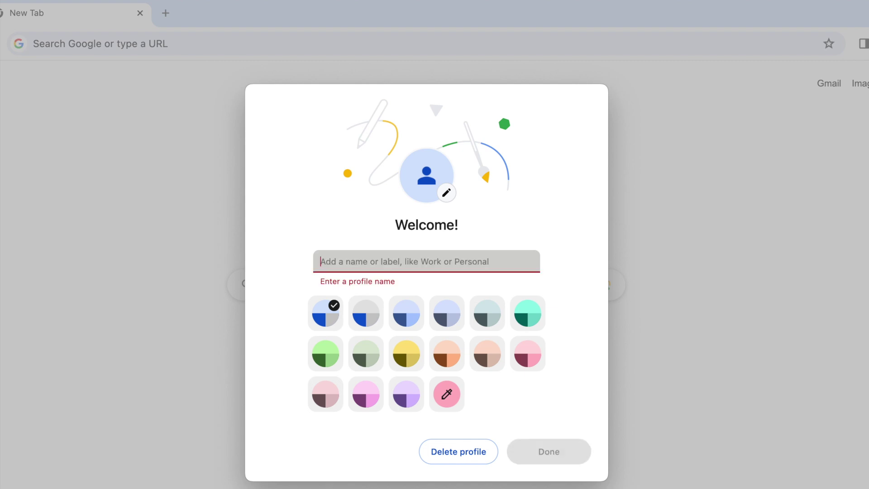
pyautogui.write('new wallet')
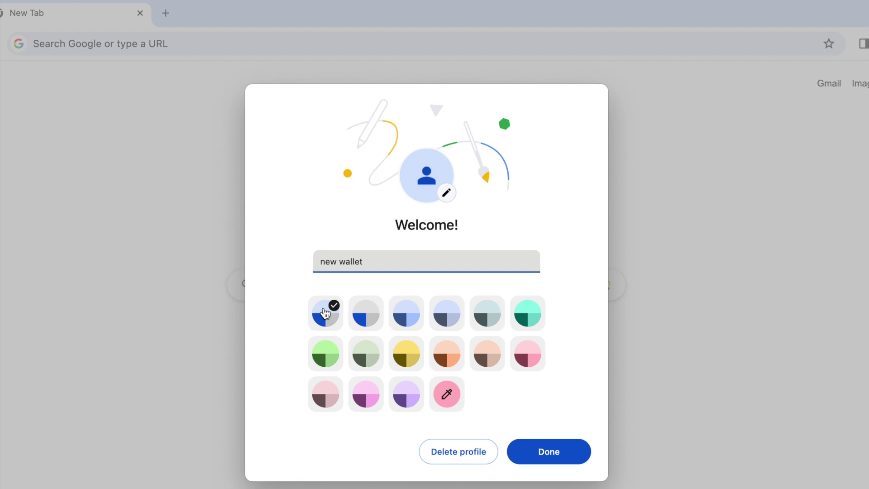
pyautogui.click(555, 456)
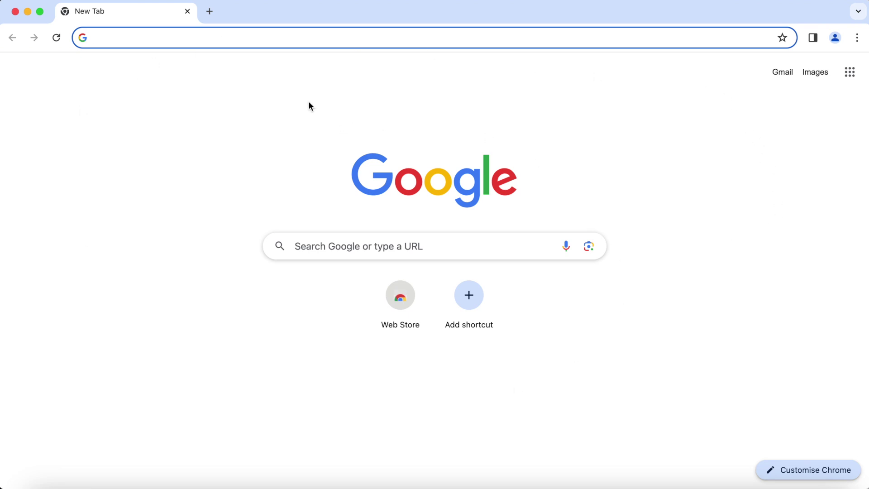
pyautogui.click(27, 12)
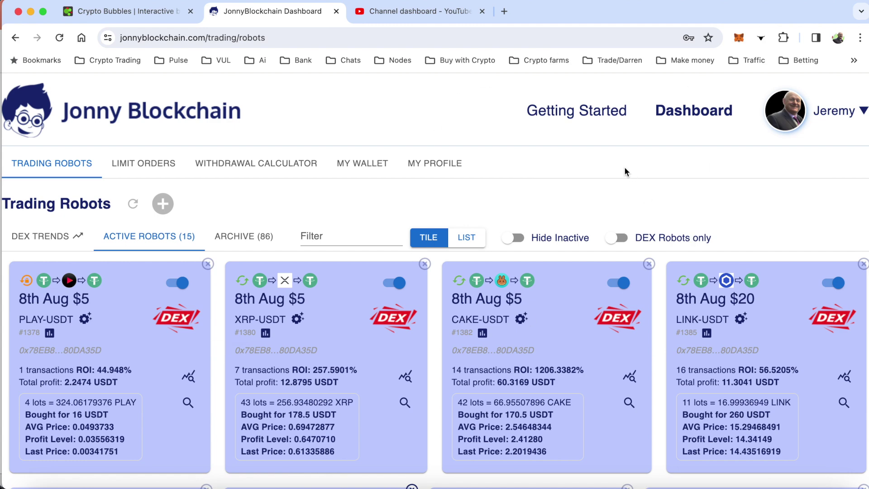
pyautogui.click(801, 486)
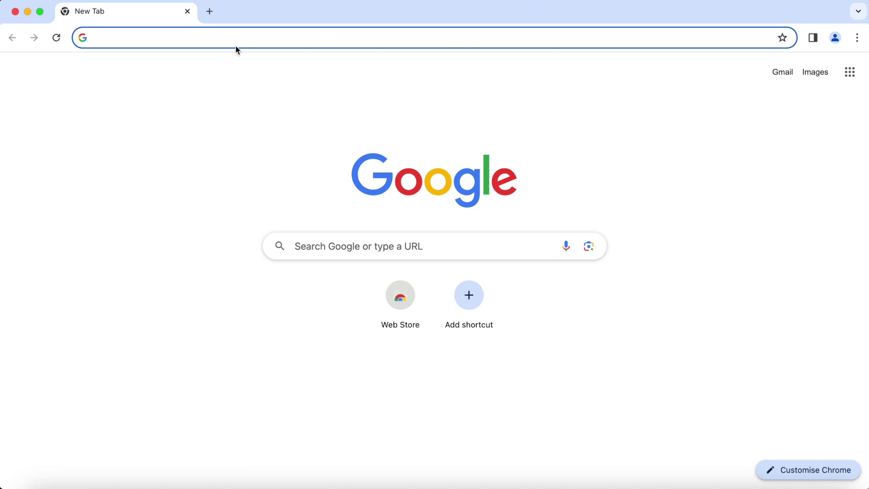
# Step: Install MetaMask from metamask.io via the Chrome Web Store and accept its terms of use
pyautogui.write('metamask.io')
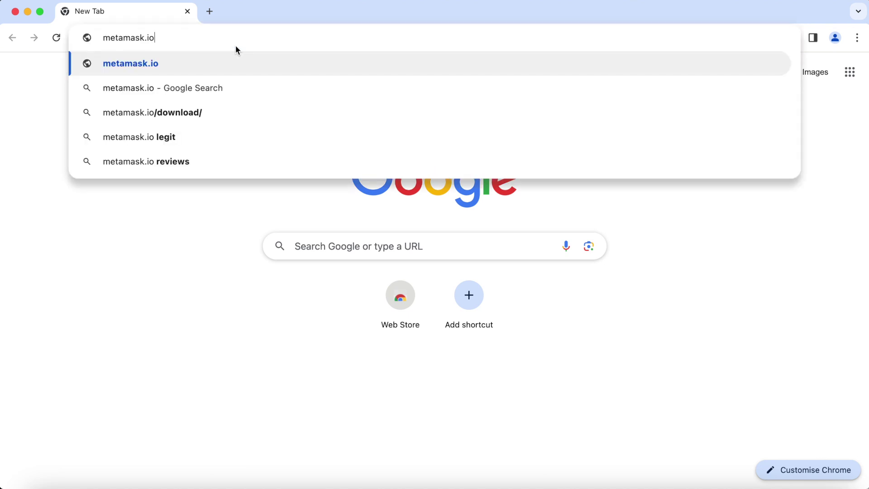
pyautogui.press('Return')
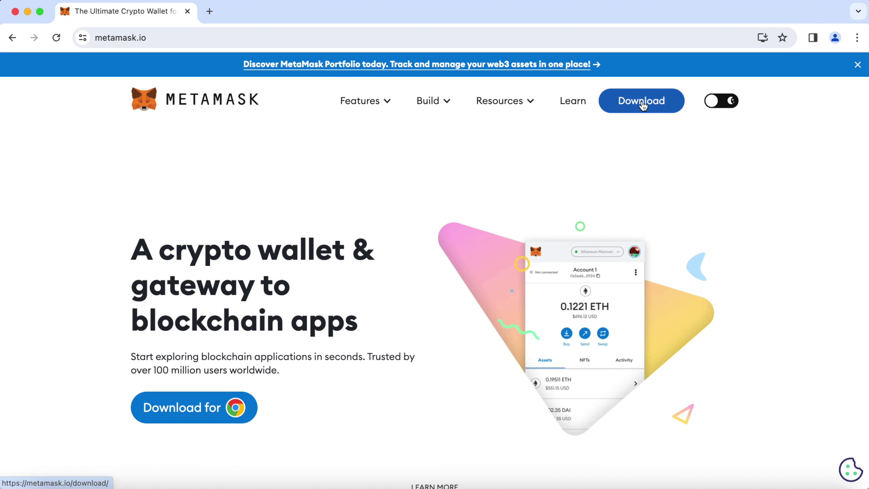
pyautogui.click(652, 104)
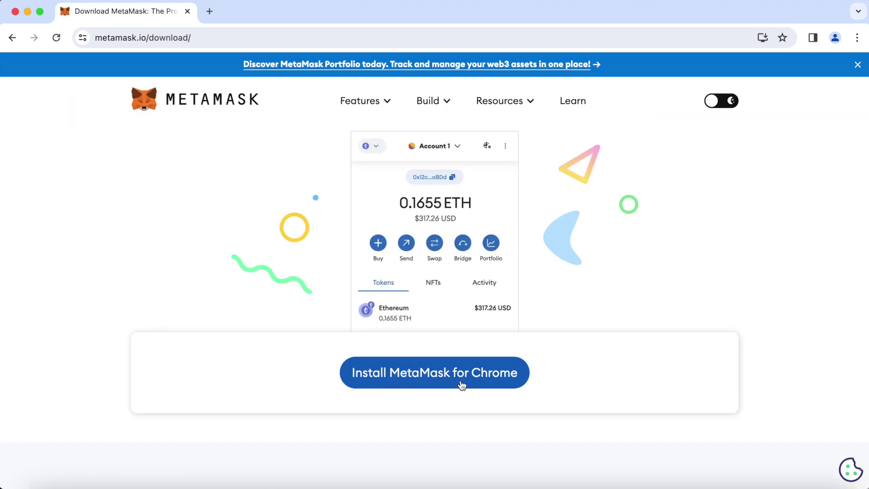
pyautogui.click(471, 383)
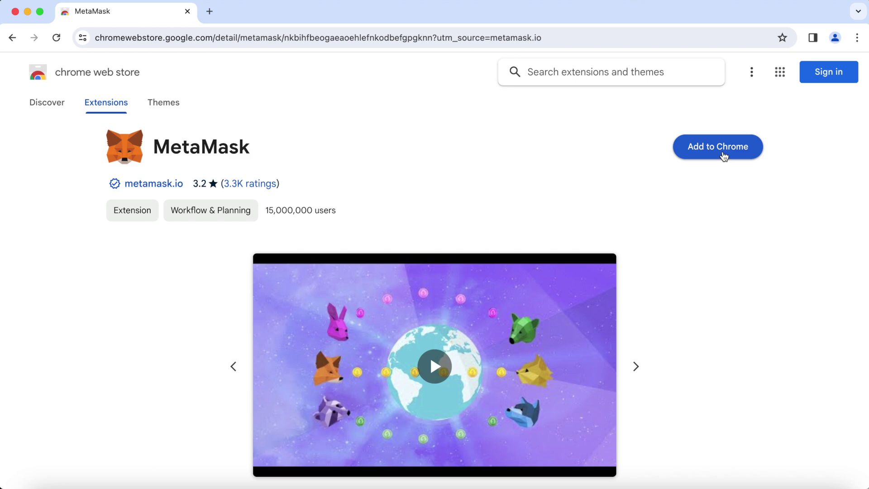
pyautogui.click(724, 156)
pyautogui.click(519, 308)
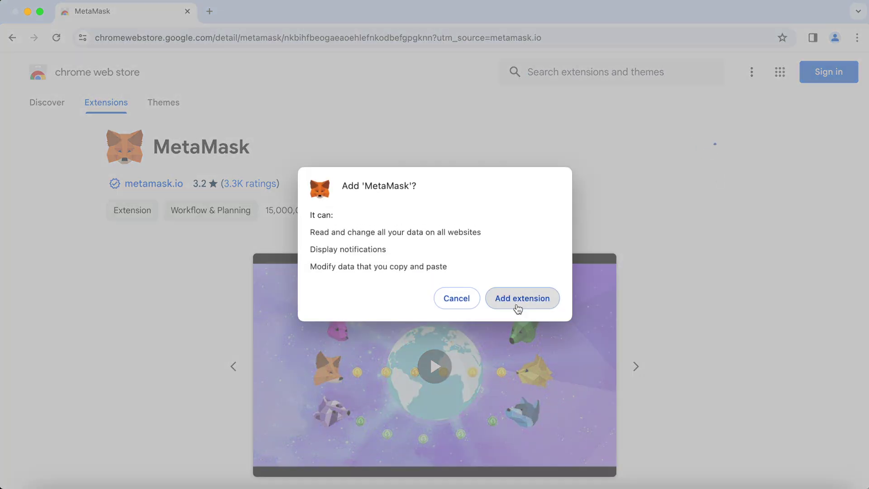
pyautogui.click(352, 344)
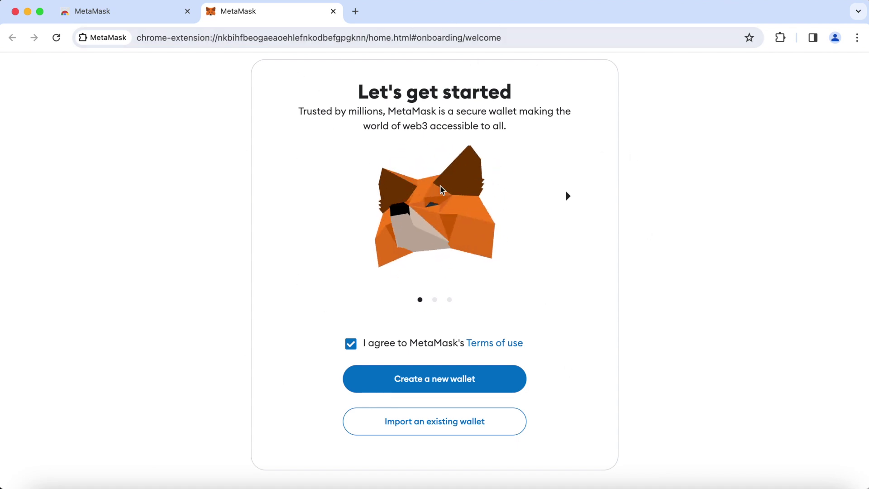
# Step: Pin MetaMask to the Chrome toolbar from the Extensions menu
pyautogui.scroll(2, 480, 204)
pyautogui.click(780, 38)
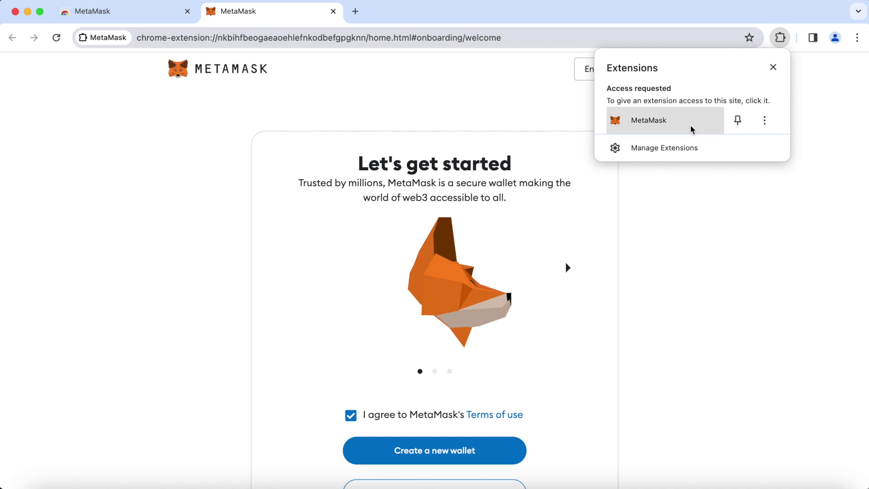
pyautogui.click(739, 122)
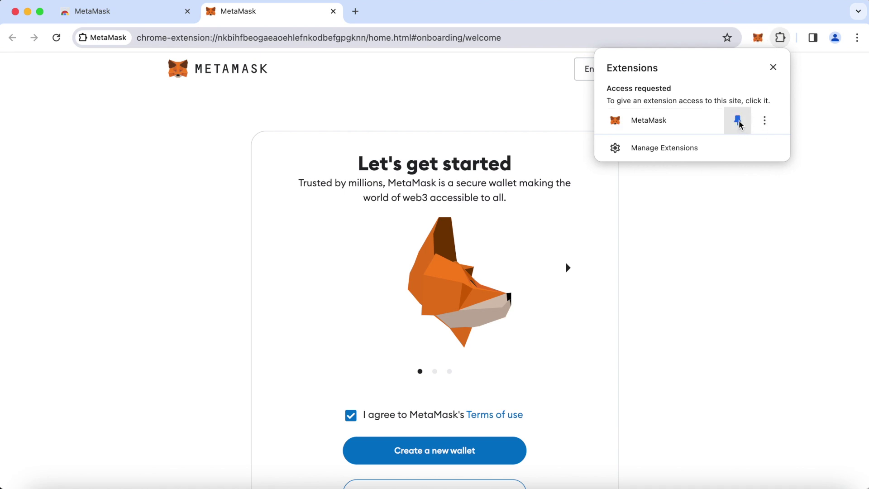
pyautogui.click(743, 174)
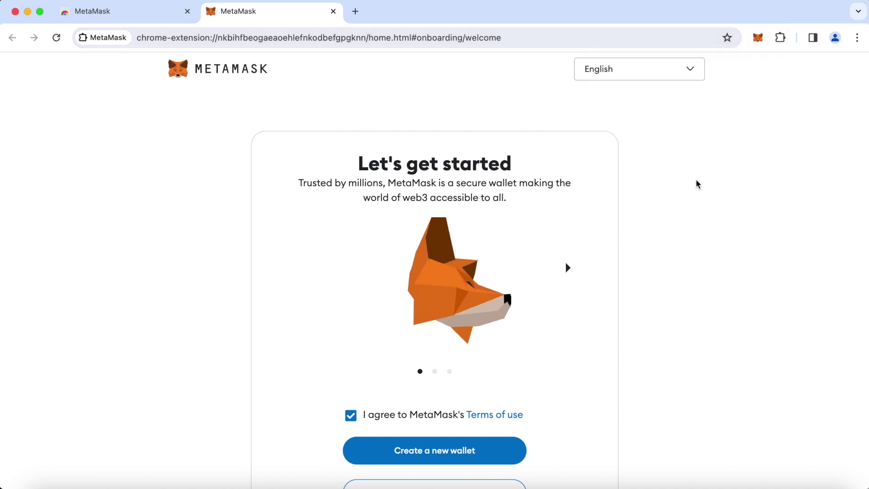
pyautogui.scroll(-2, 656, 217)
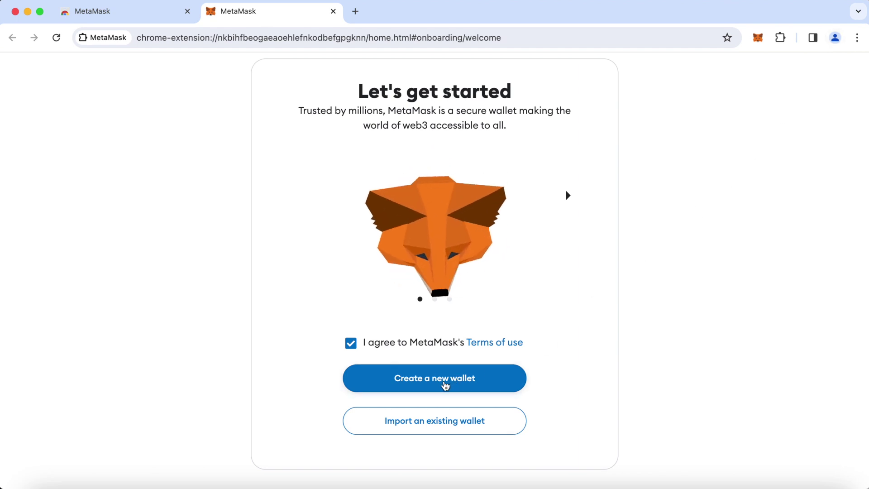
# Step: Create a new wallet, agree to usage-data collection, and set and confirm its password
pyautogui.click(445, 386)
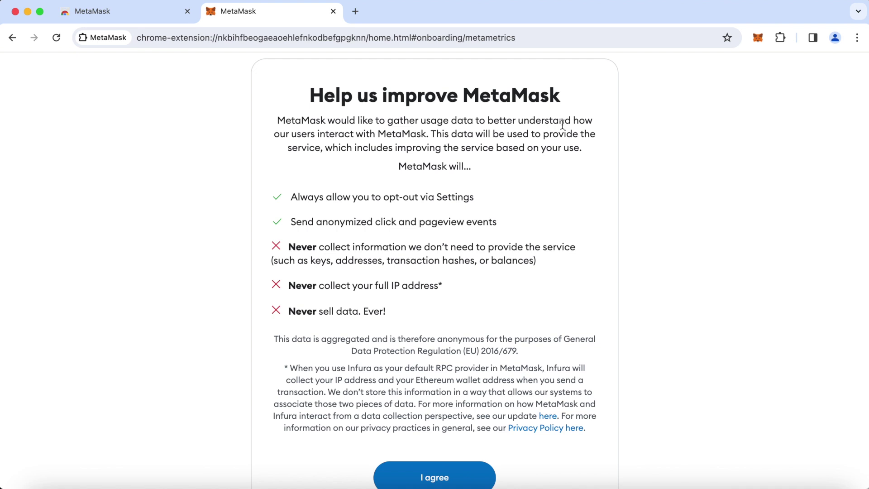
pyautogui.scroll(-3, 562, 149)
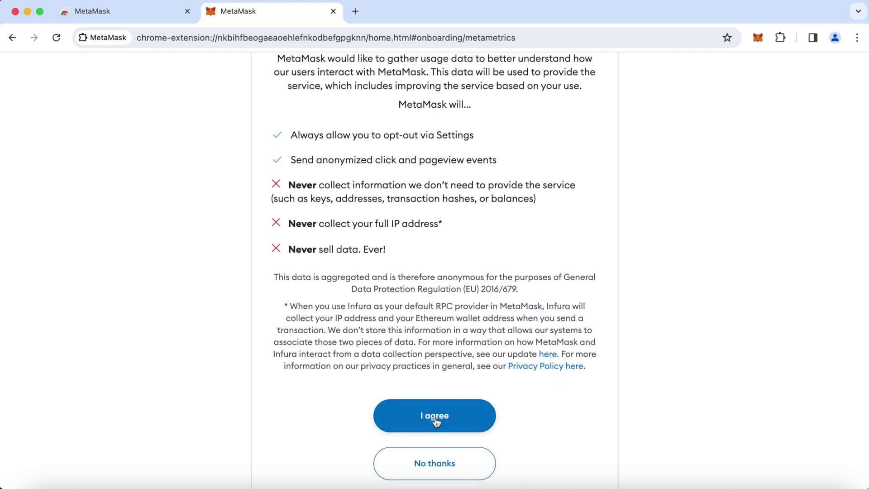
pyautogui.click(437, 422)
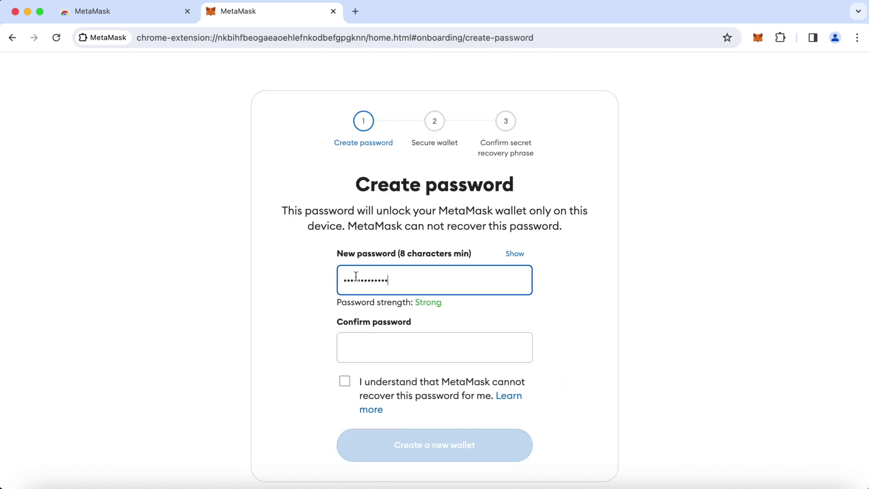
pyautogui.click(358, 354)
pyautogui.hotkey('ctrl', 'v')
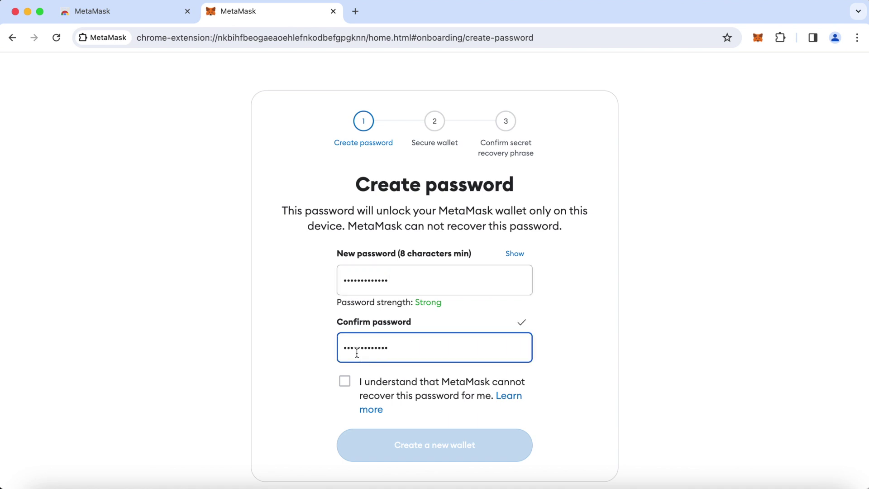
pyautogui.click(346, 382)
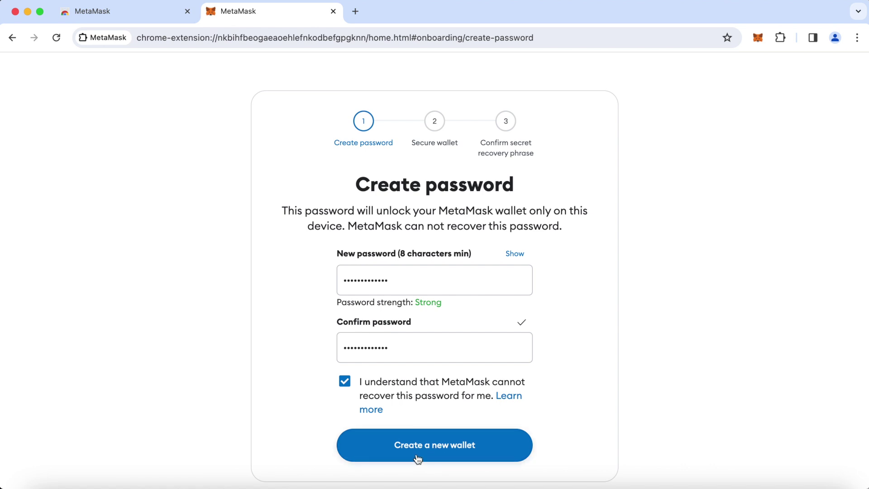
pyautogui.click(448, 454)
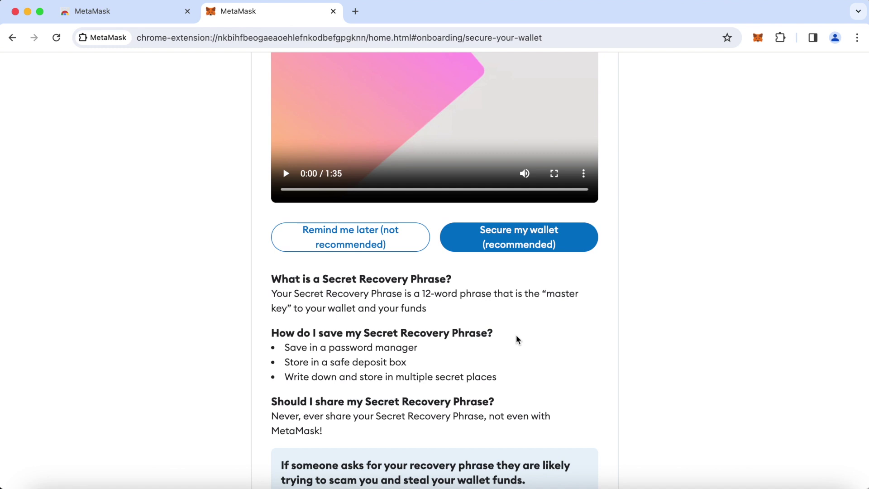
# Step: Choose to secure the wallet now and advance past the recovery-phrase write-down page
pyautogui.scroll(4, 518, 340)
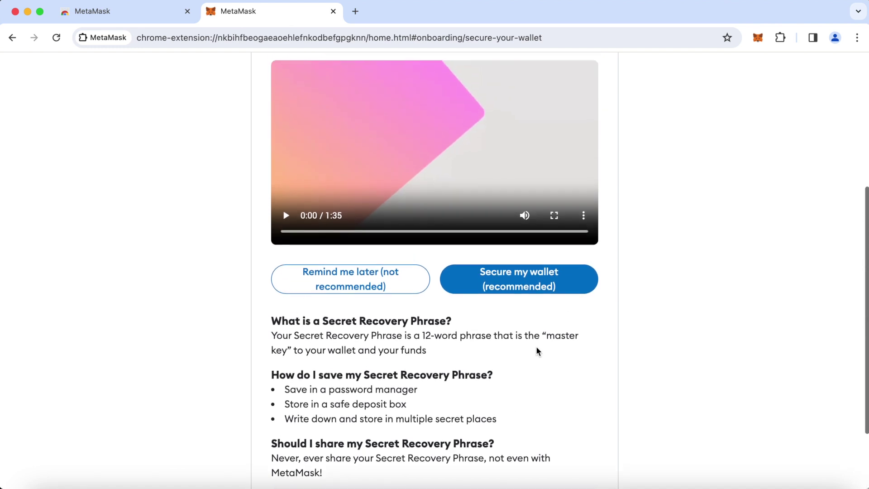
pyautogui.click(524, 283)
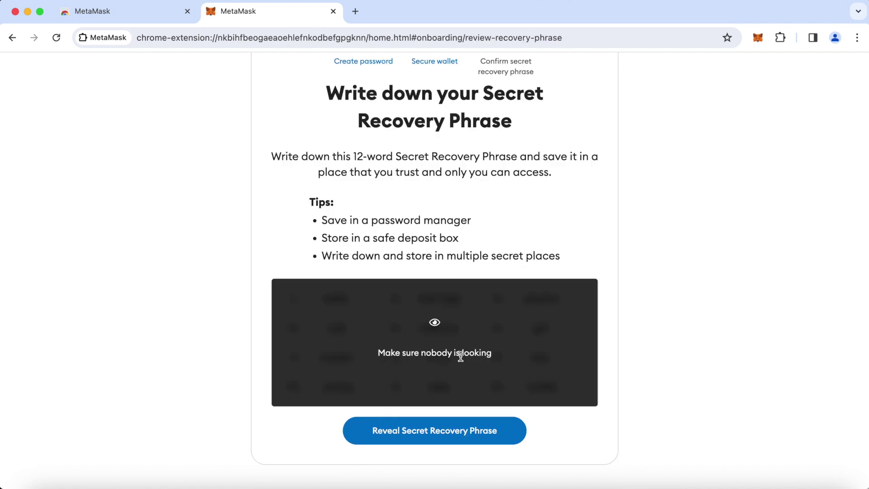
pyautogui.click(416, 438)
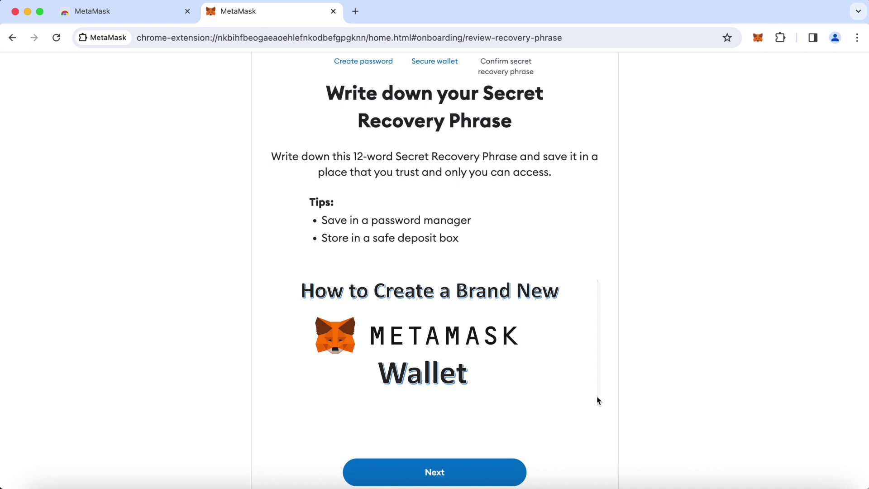
pyautogui.scroll(-2, 543, 417)
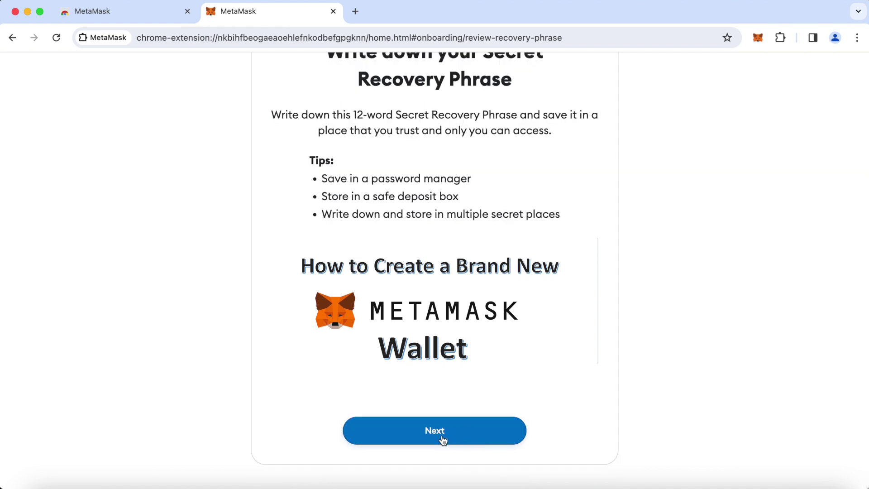
pyautogui.click(442, 440)
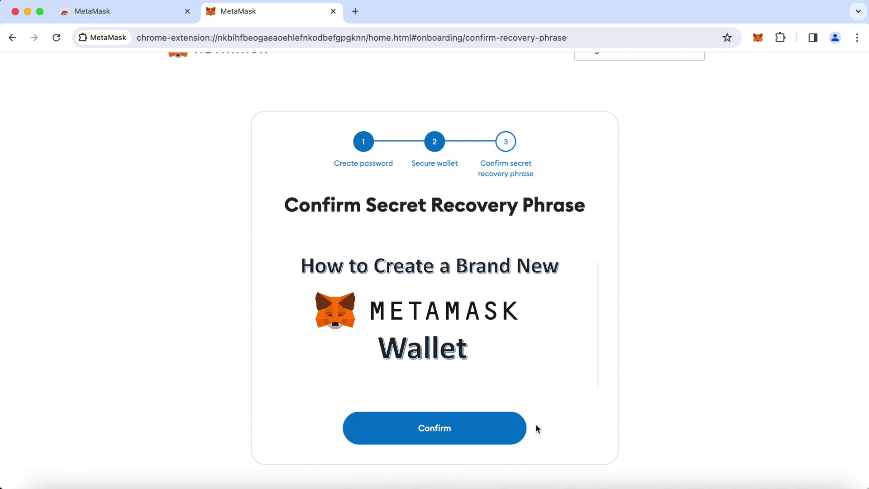
# Step: Confirm the Secret Recovery Phrase, acknowledge wallet creation, and view Account 1's balance
pyautogui.click(433, 442)
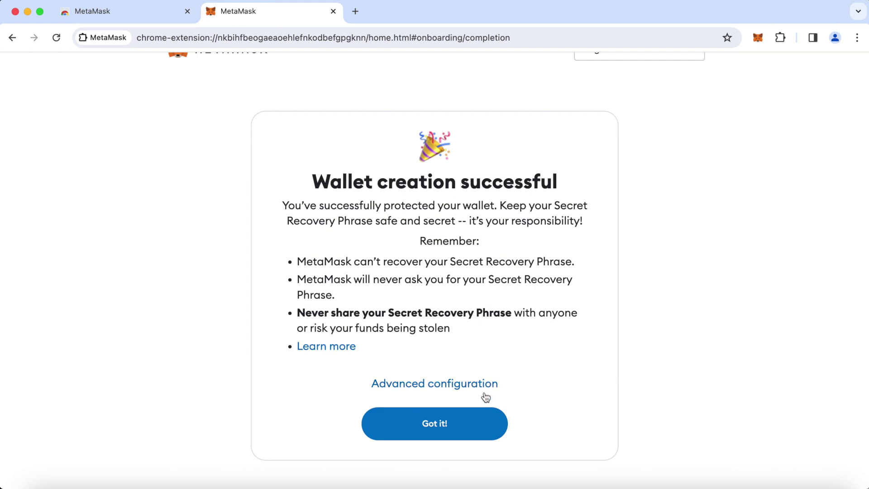
pyautogui.click(441, 435)
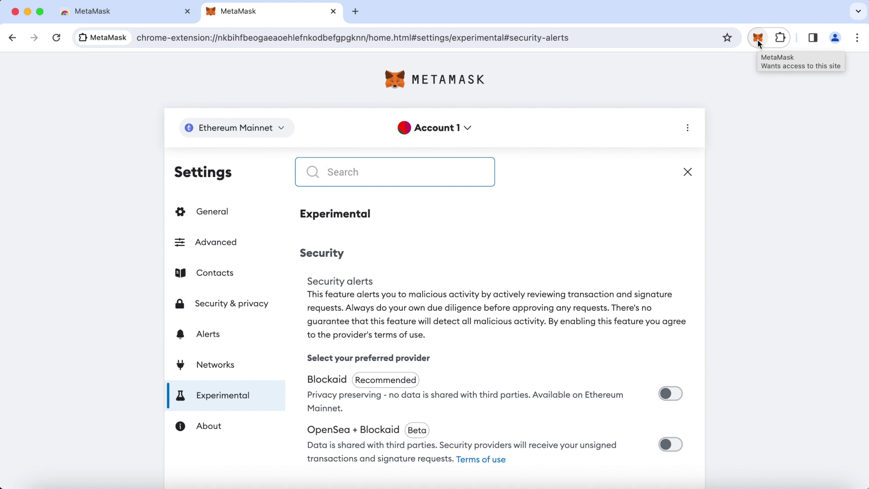
pyautogui.click(759, 39)
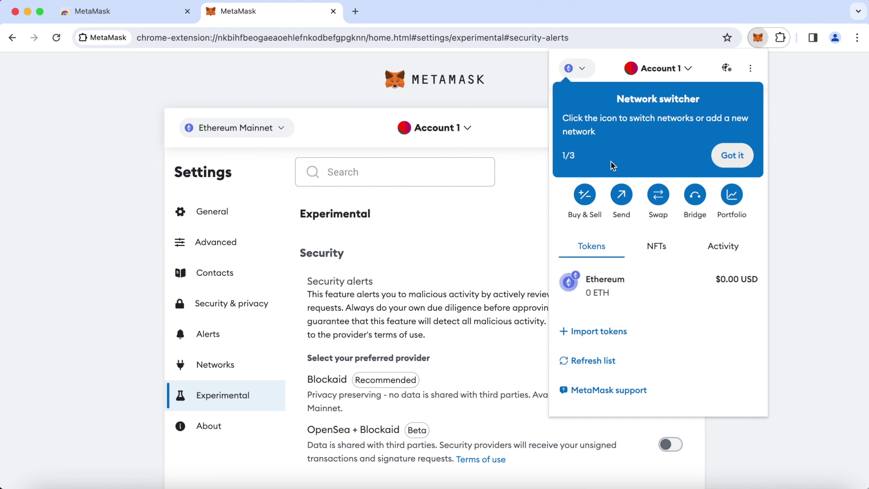
pyautogui.click(15, 16)
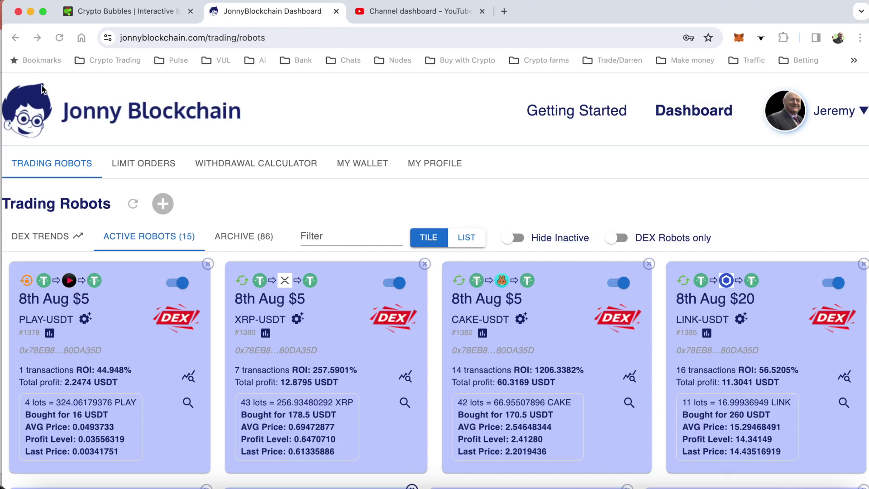
pyautogui.click(838, 42)
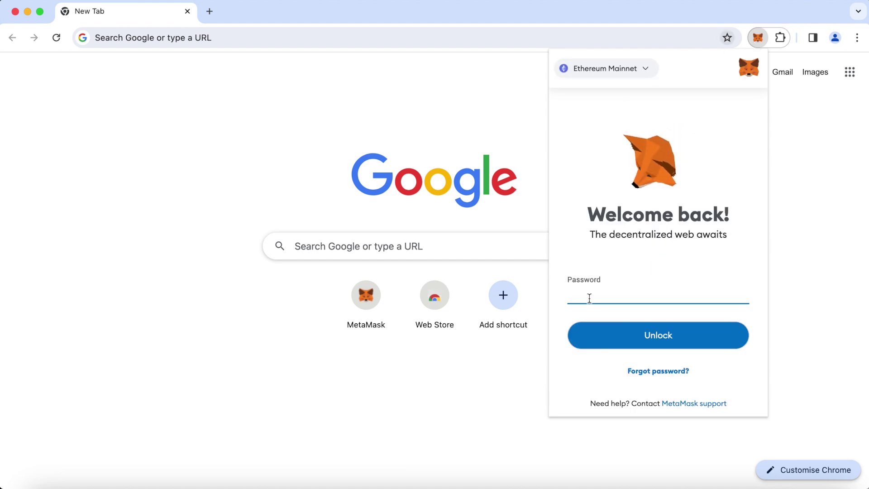
# Step: Paste the wallet password into the MetaMask popup and unlock it
pyautogui.press('super+v')
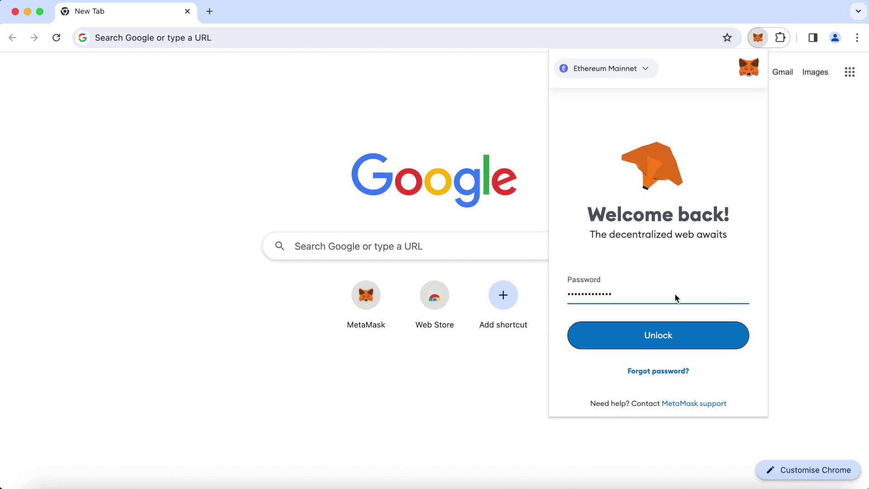
pyautogui.click(667, 338)
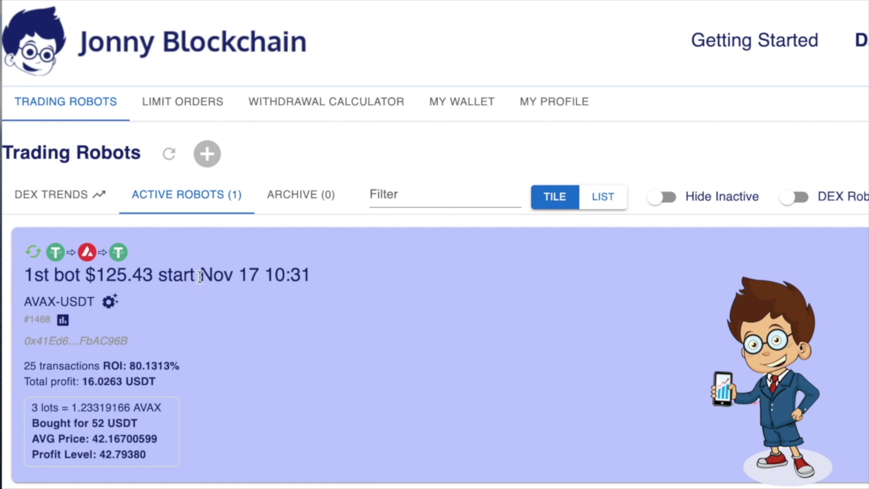
# Step: Highlight the AVAX-USDT bot's Nov 17 10:31 start date, $125.43 amount and ROI figure
pyautogui.moveTo(200, 275); pyautogui.dragTo(318, 276)
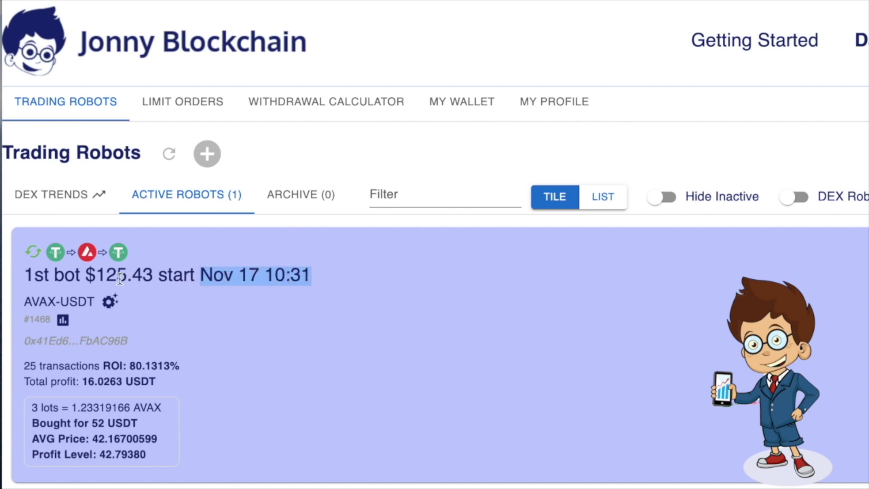
pyautogui.moveTo(96, 275); pyautogui.dragTo(153, 275)
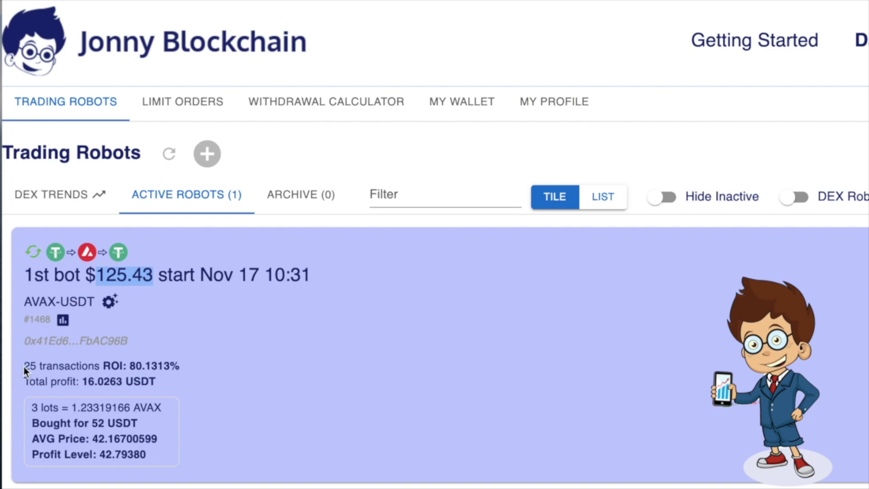
pyautogui.moveTo(24, 367); pyautogui.dragTo(123, 374)
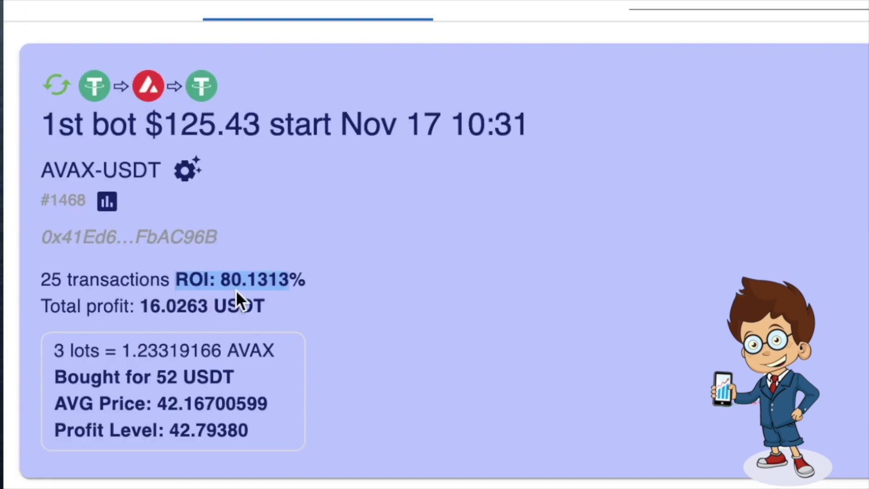
pyautogui.click(346, 305)
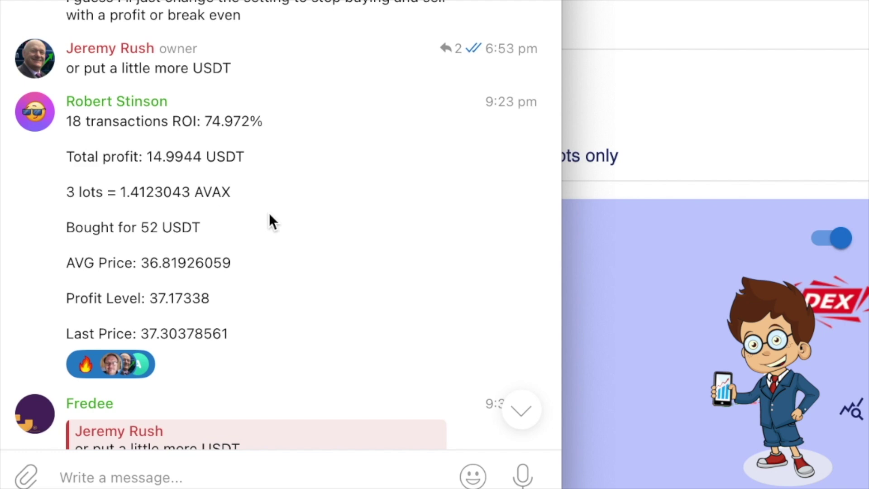
# Step: Scroll the Telegram chat history to the BEAI bot report and the 61.15315% ROI post
pyautogui.scroll(10, 270, 224)
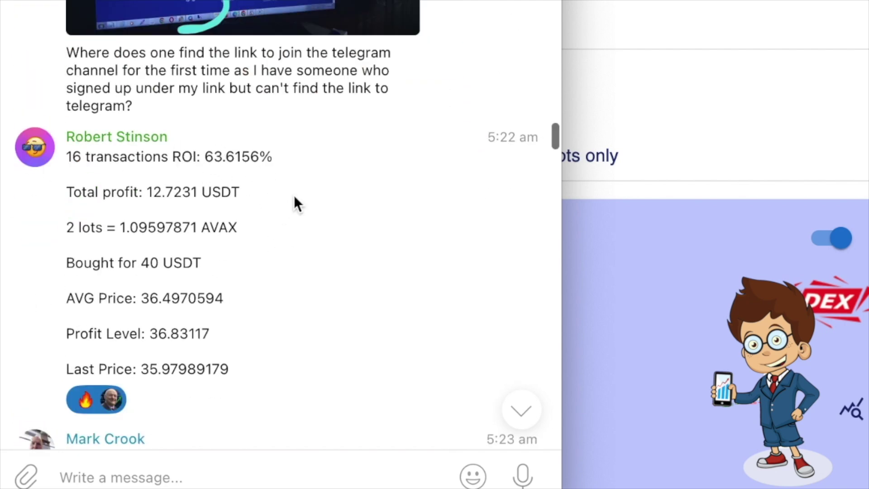
pyautogui.scroll(-10, 235, 273)
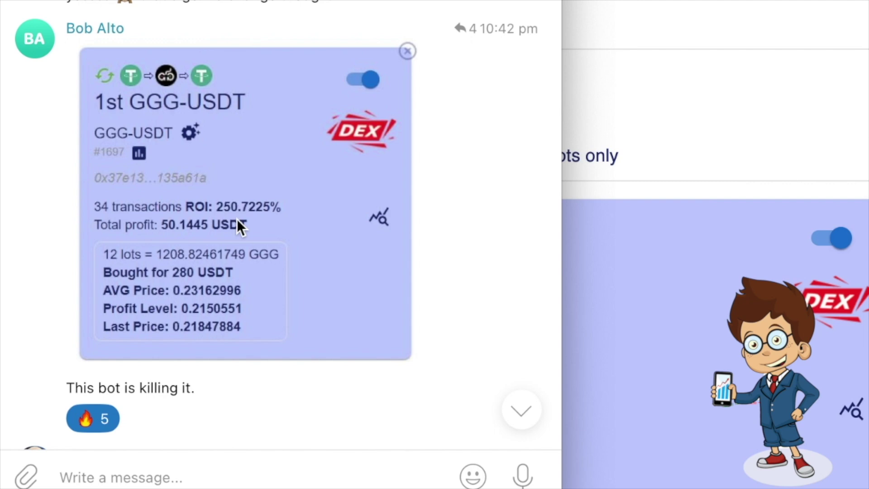
pyautogui.scroll(2, 237, 221)
pyautogui.scroll(5, 238, 221)
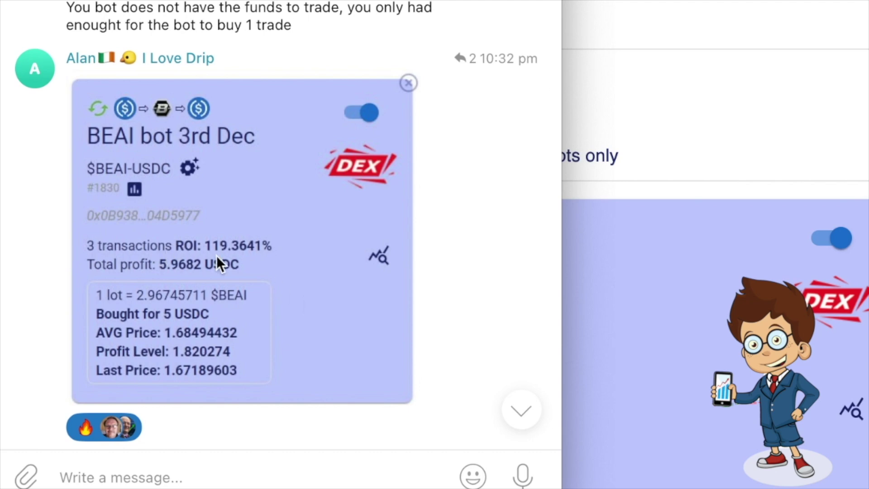
pyautogui.scroll(10, 216, 257)
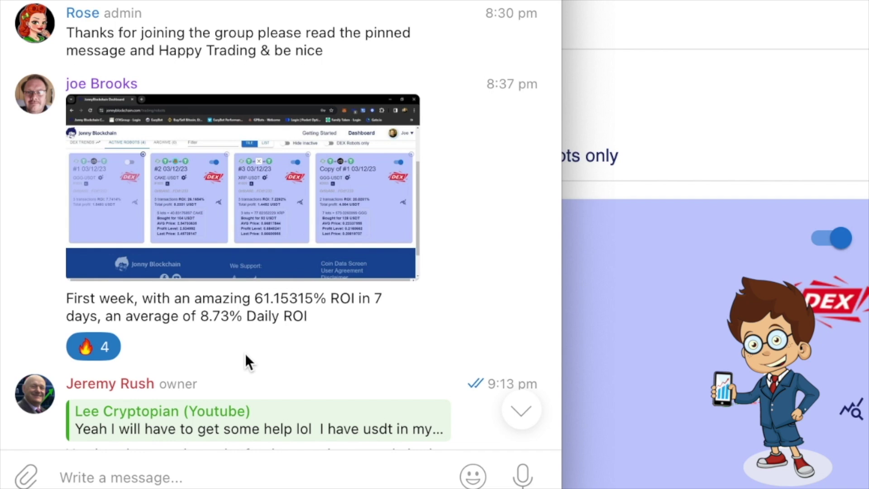
# Step: Scroll further up and enlarge the posted SUSHI/USDT chart image in the media viewer
pyautogui.scroll(10, 245, 353)
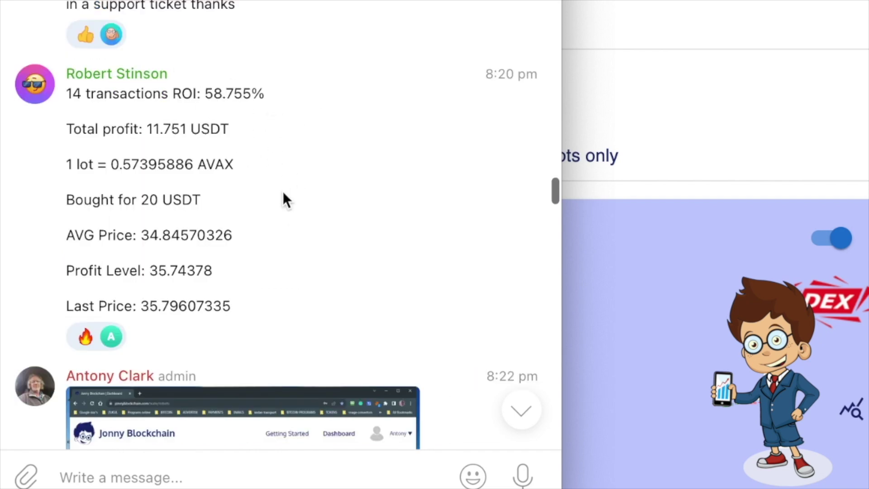
pyautogui.scroll(3, 282, 195)
pyautogui.scroll(8, 283, 191)
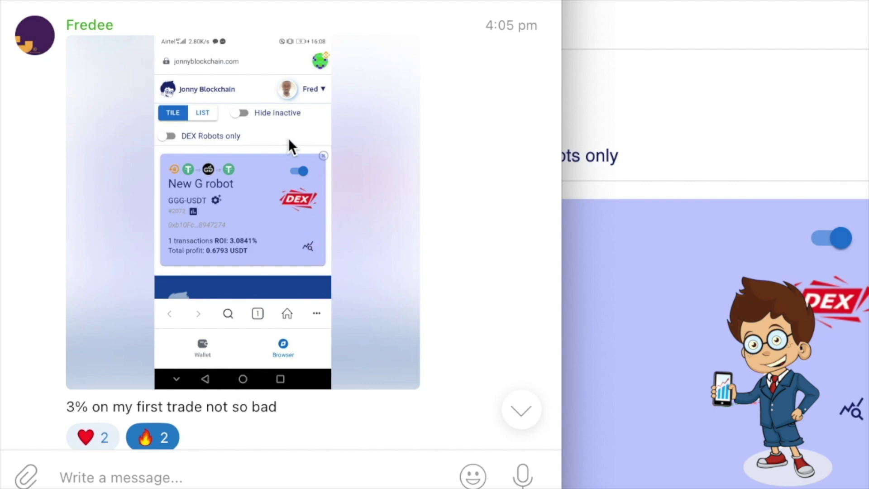
pyautogui.scroll(2, 338, 183)
pyautogui.scroll(5, 408, 208)
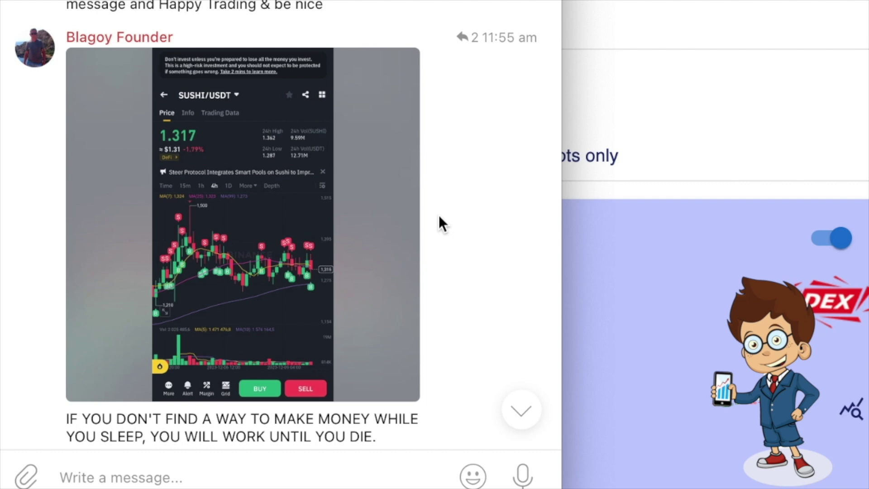
pyautogui.click(270, 263)
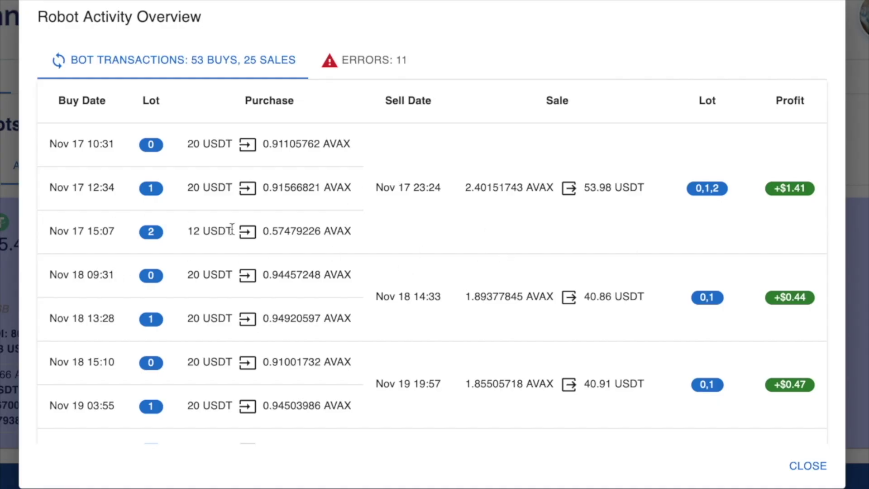
# Step: Highlight the first purchase date, Nov 17, and browse down the bot's transactions table
pyautogui.scroll(-2, 231, 229)
pyautogui.scroll(2, 232, 229)
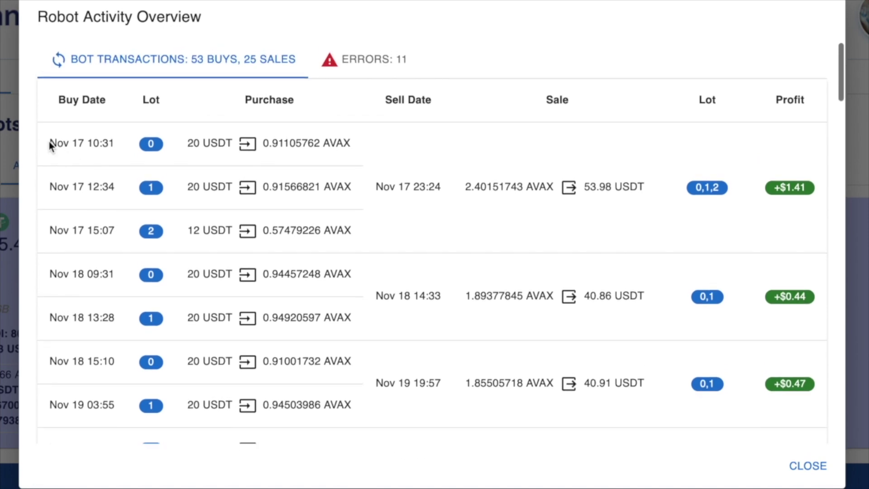
pyautogui.moveTo(50, 144); pyautogui.dragTo(111, 144)
pyautogui.scroll(-3, 162, 245)
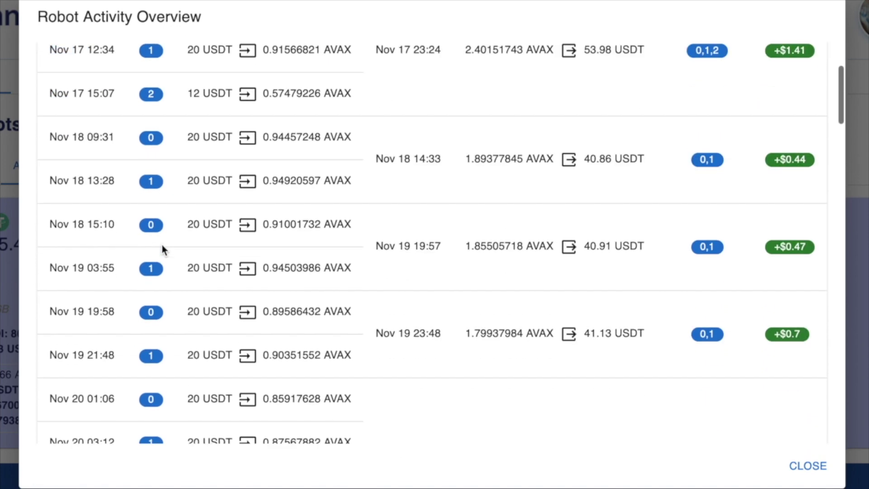
pyautogui.scroll(-5, 162, 246)
pyautogui.scroll(-7, 162, 246)
pyautogui.scroll(-4, 162, 245)
pyautogui.scroll(-3, 163, 249)
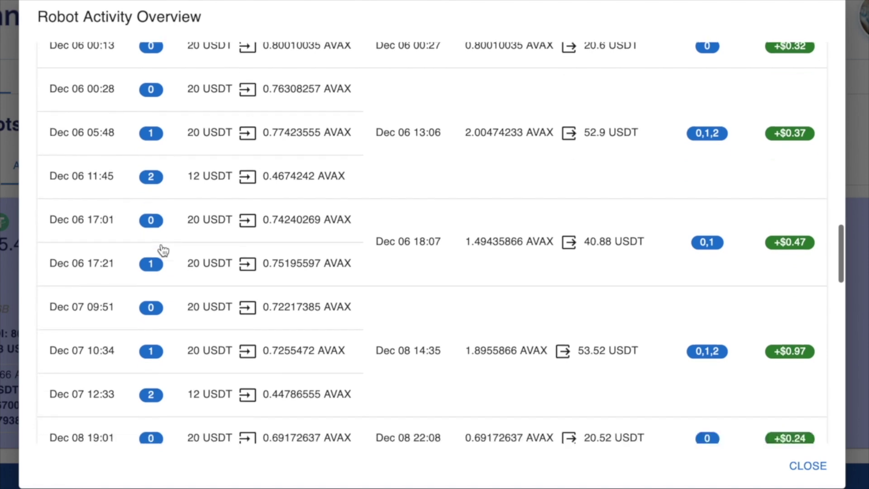
pyautogui.scroll(-7, 161, 245)
pyautogui.scroll(-10, 172, 258)
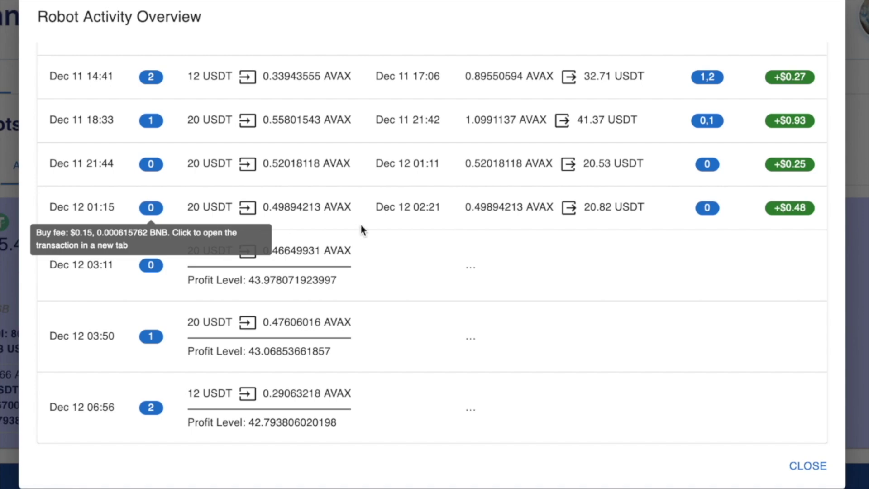
# Step: Select the Dec 01 04:22 sale date in the transactions table
pyautogui.scroll(5, 366, 229)
pyautogui.scroll(8, 367, 232)
pyautogui.scroll(5, 368, 233)
pyautogui.scroll(3, 368, 234)
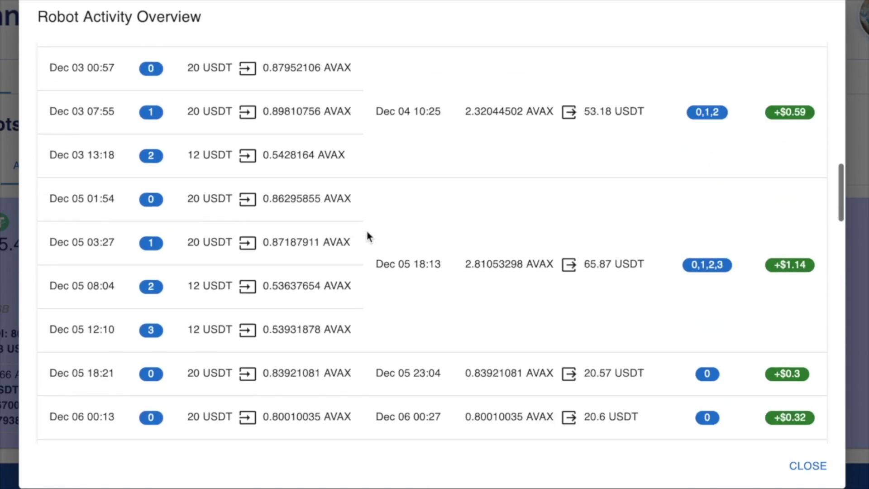
pyautogui.scroll(10, 368, 234)
pyautogui.scroll(1, 367, 235)
pyautogui.scroll(-3, 365, 238)
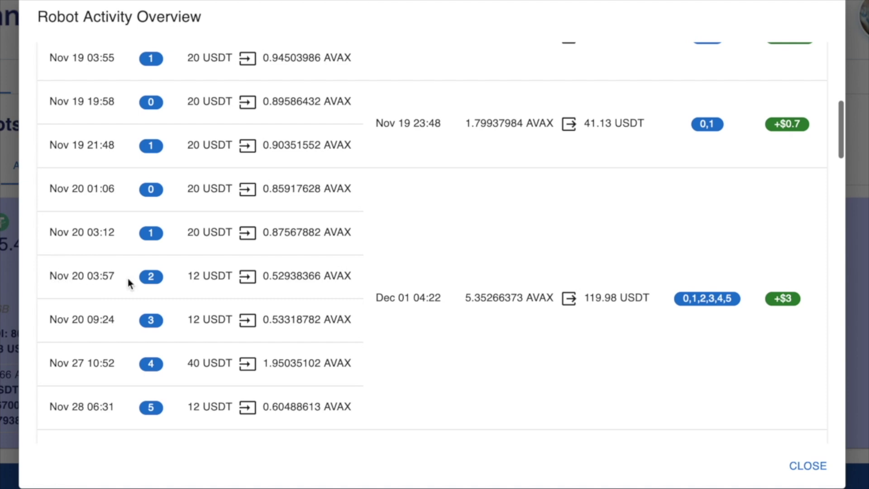
pyautogui.moveTo(377, 299); pyautogui.dragTo(442, 299)
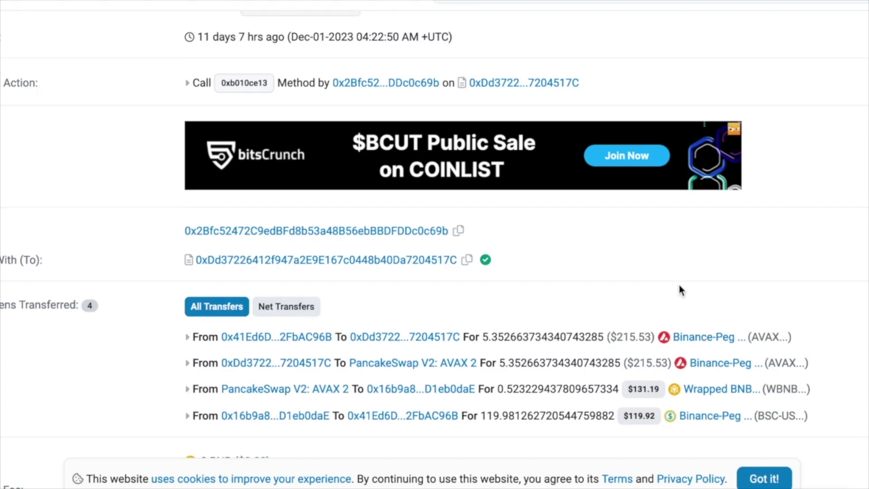
pyautogui.scroll(-2, 679, 284)
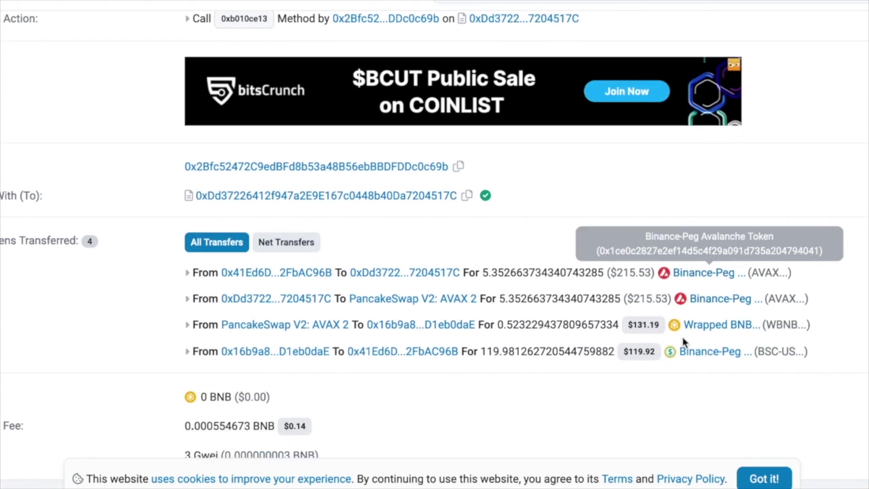